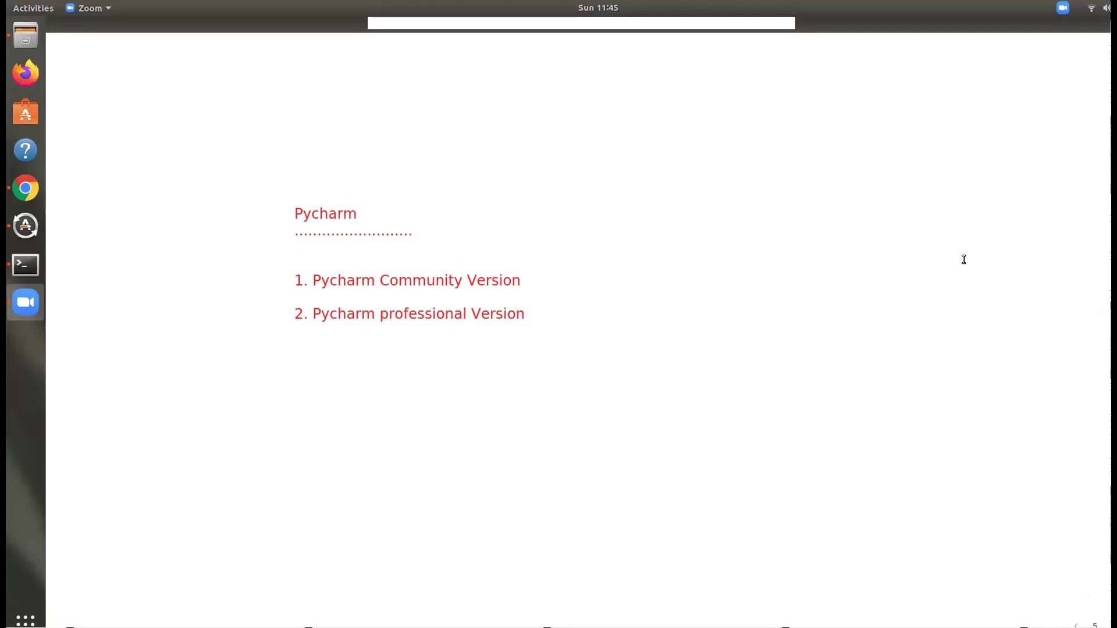
- Stamp a check beside Pycharm Community Version and draw a box around Pycharm professional Version
{"action": "left_click", "coordinate": [471, 78]}
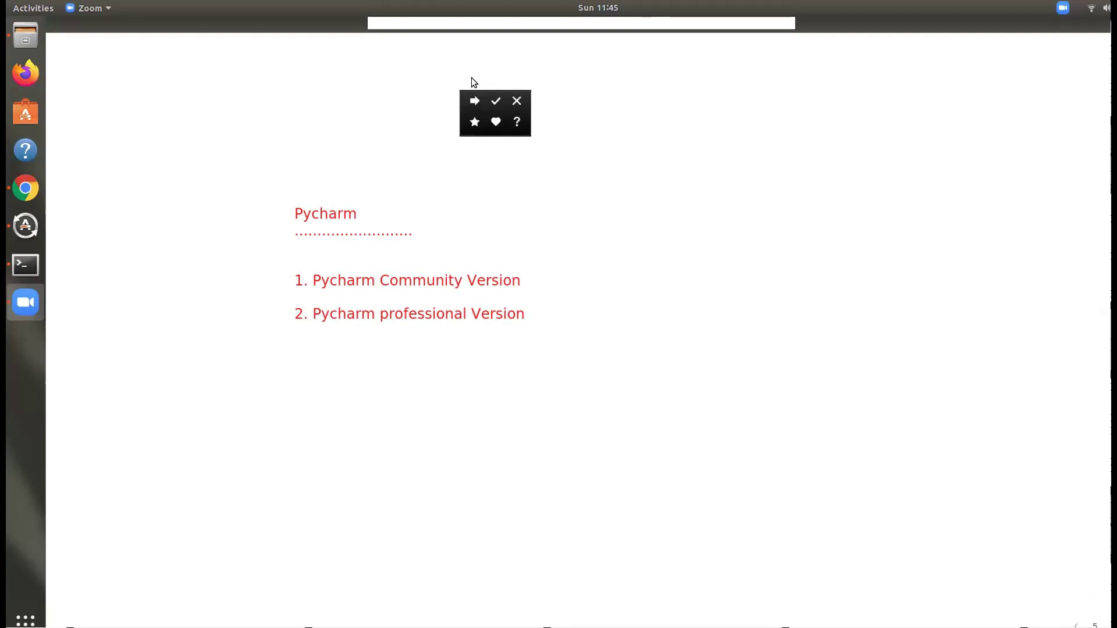
{"action": "left_click", "coordinate": [490, 102]}
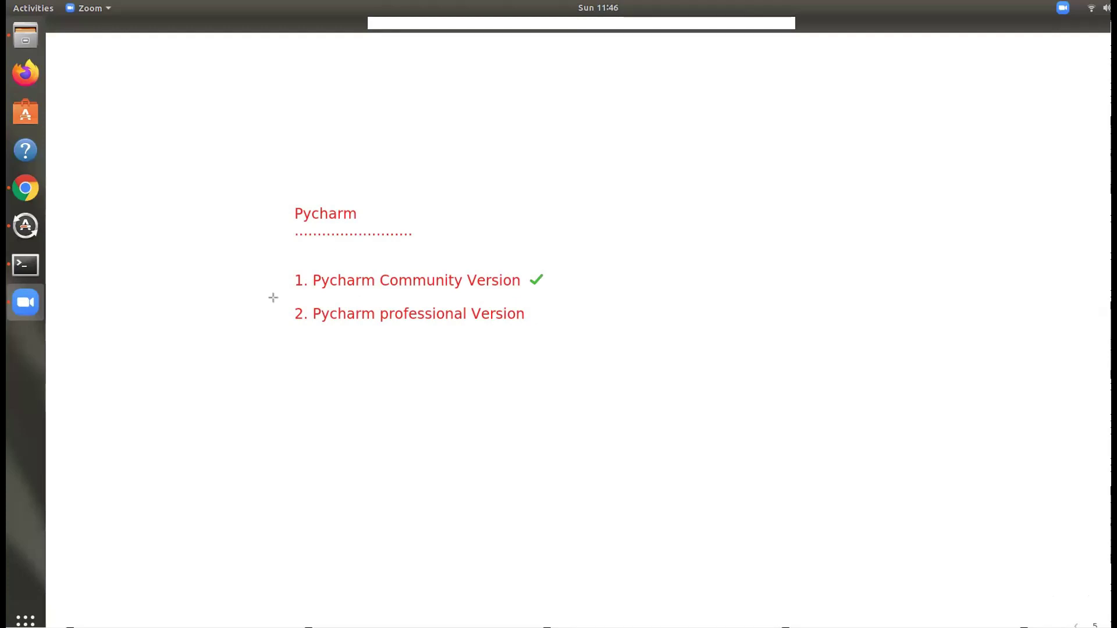
{"action": "mouse_move", "coordinate": [274, 299]}
{"action": "left_mouse_down"}
{"action": "mouse_move", "coordinate": [391, 329]}
{"action": "mouse_move", "coordinate": [547, 343]}
{"action": "left_mouse_up"}
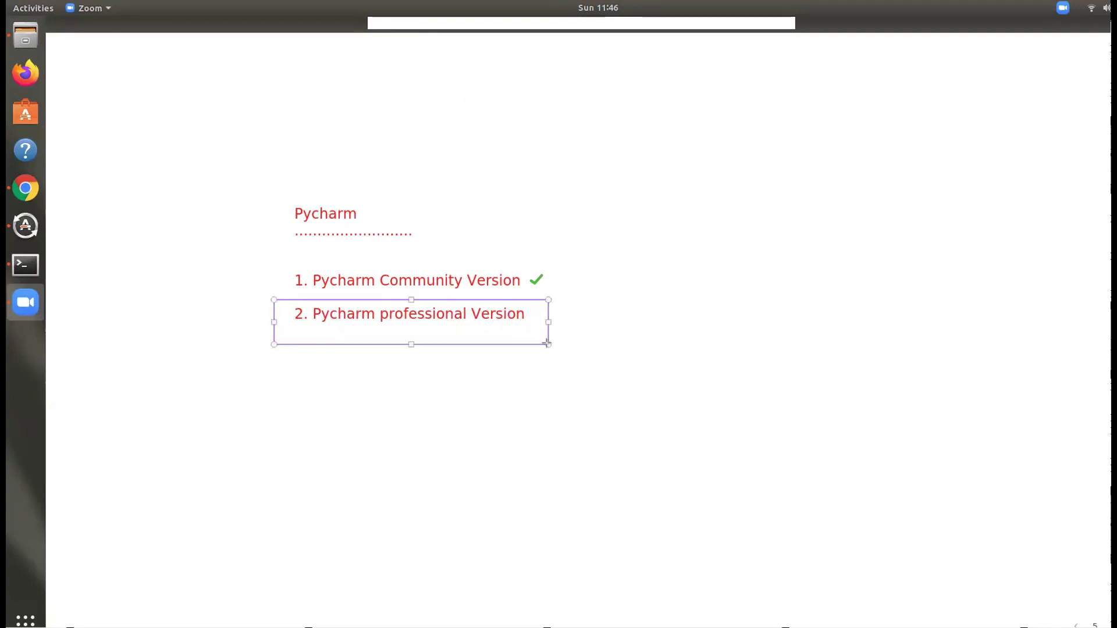
{"action": "left_click", "coordinate": [596, 348]}
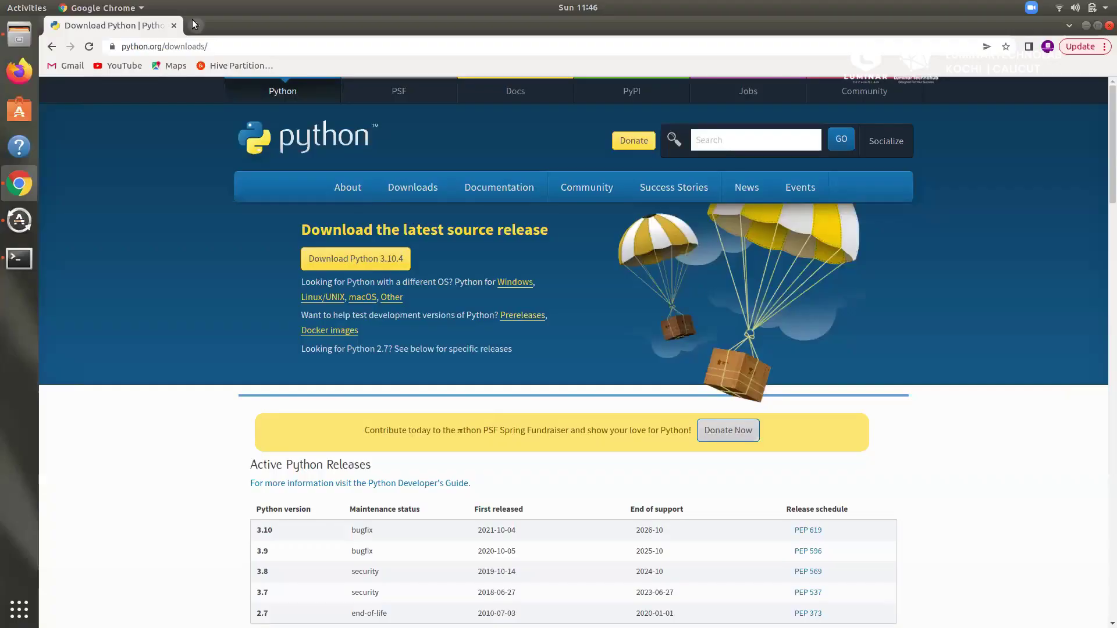
- In a new tab, Google 'pycharm download' and open the jetbrains.com Download PyCharm result
{"action": "left_click", "coordinate": [195, 25]}
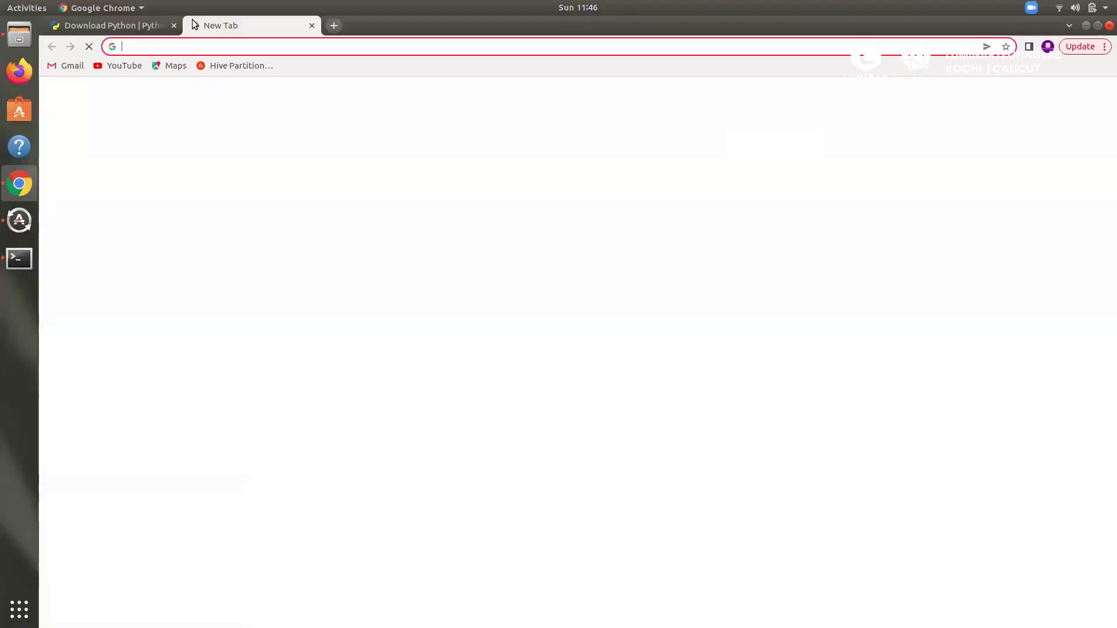
{"action": "left_click", "coordinate": [237, 41]}
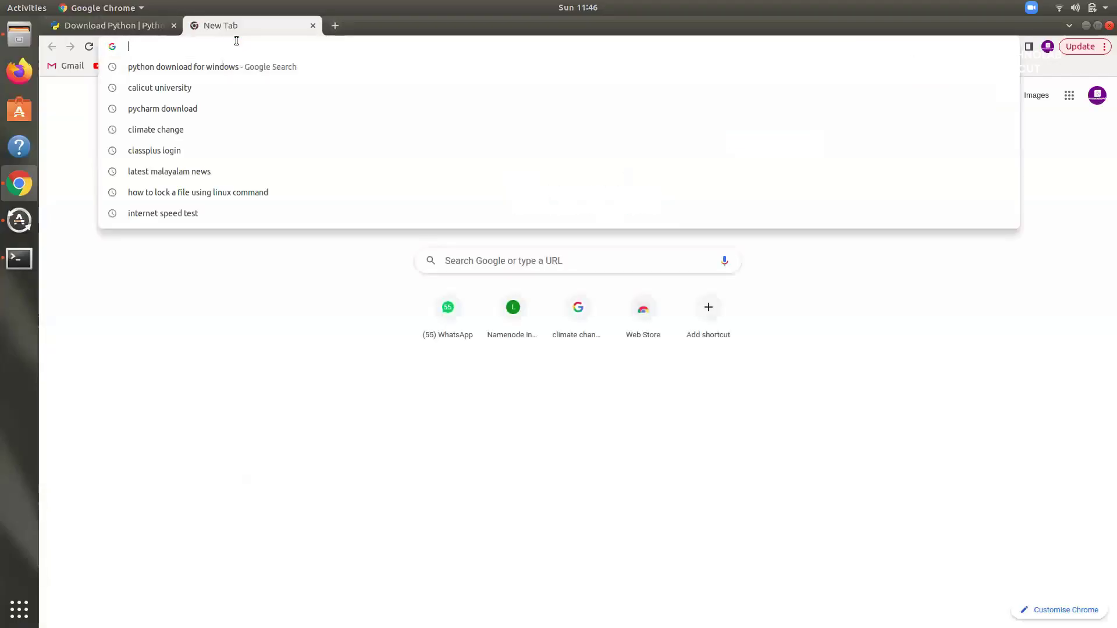
{"action": "type", "text": "pycha"}
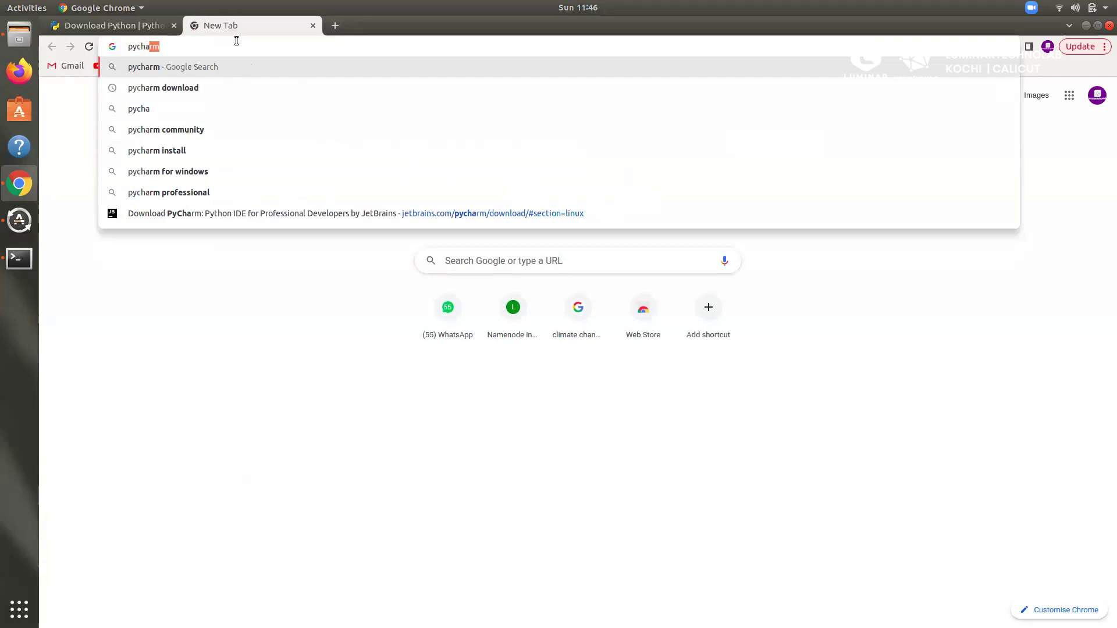
{"action": "key", "text": "Down"}
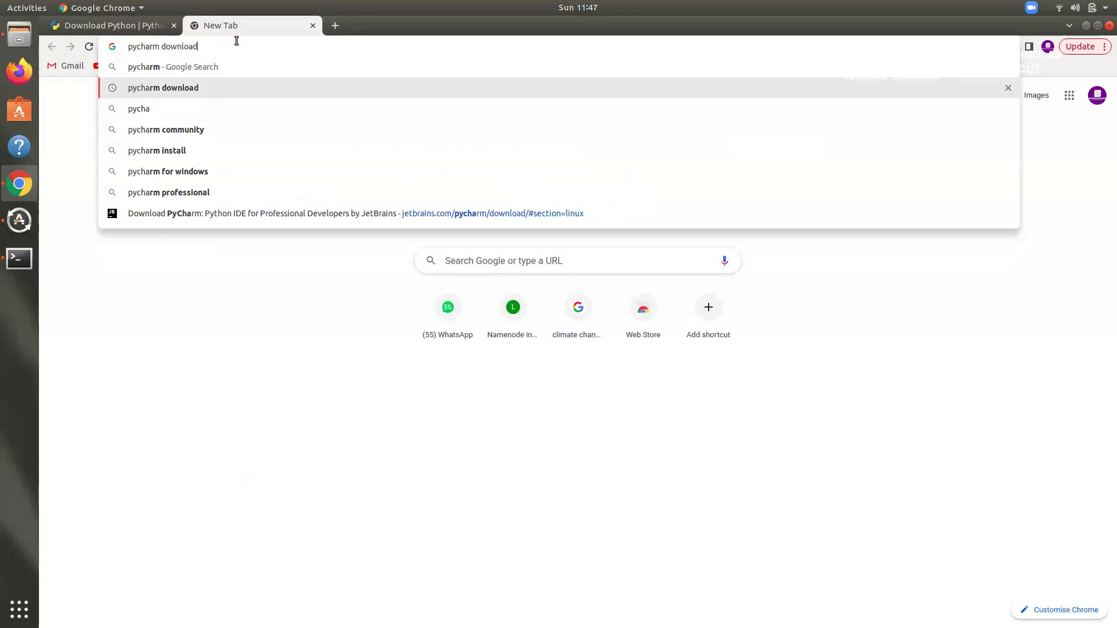
{"action": "key", "text": "Return"}
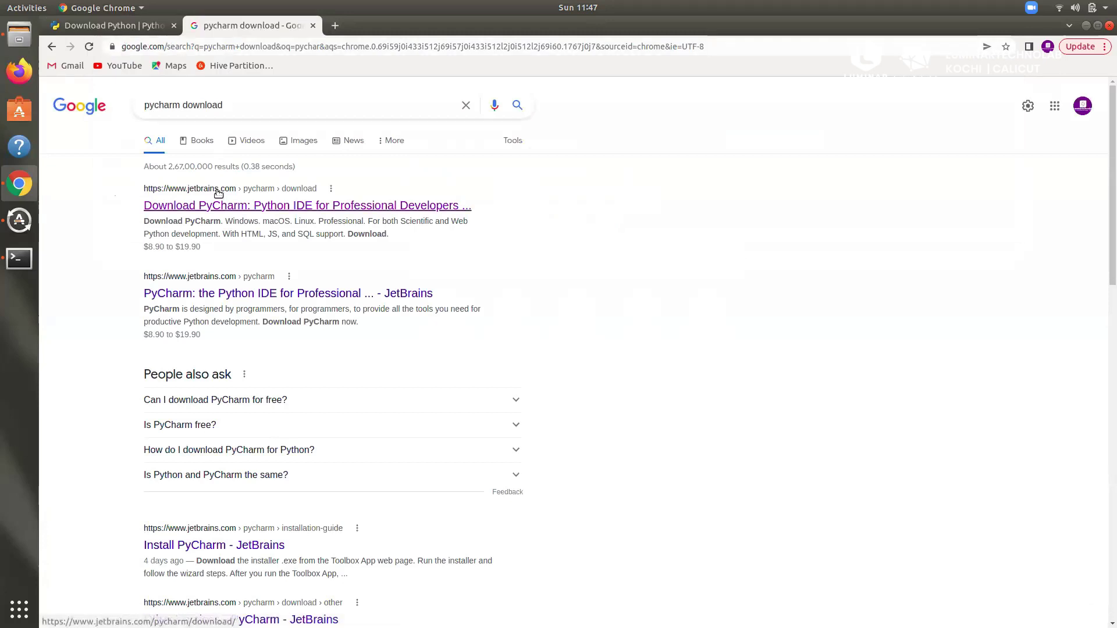
{"action": "left_click", "coordinate": [263, 208]}
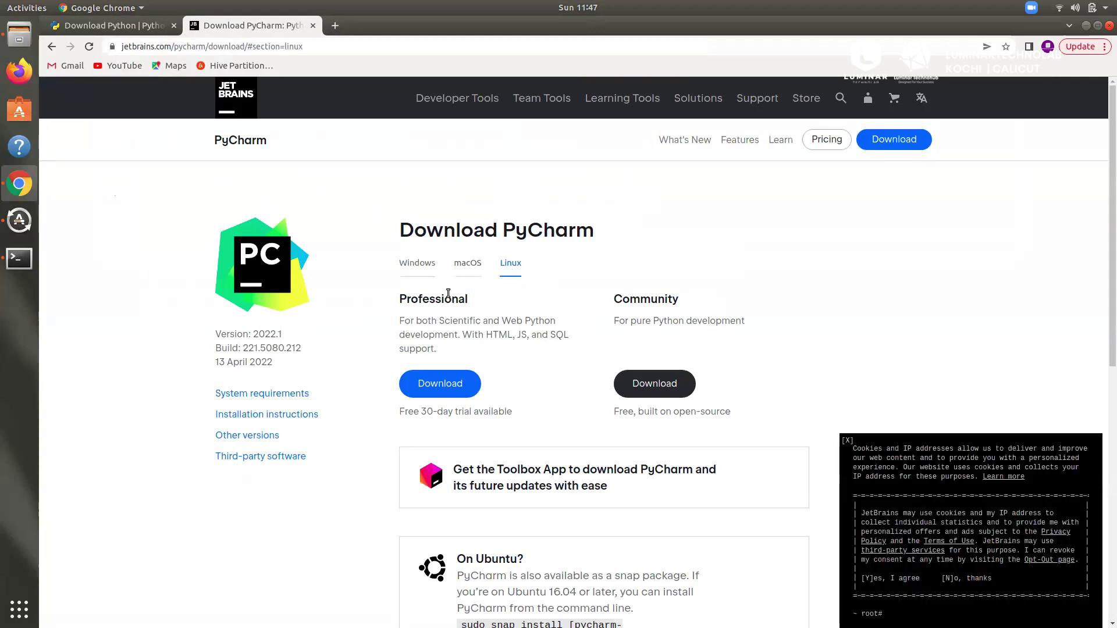
- Compare the editions under the Windows, macOS and Linux tabs, ending back on Windows
{"action": "left_click", "coordinate": [415, 264]}
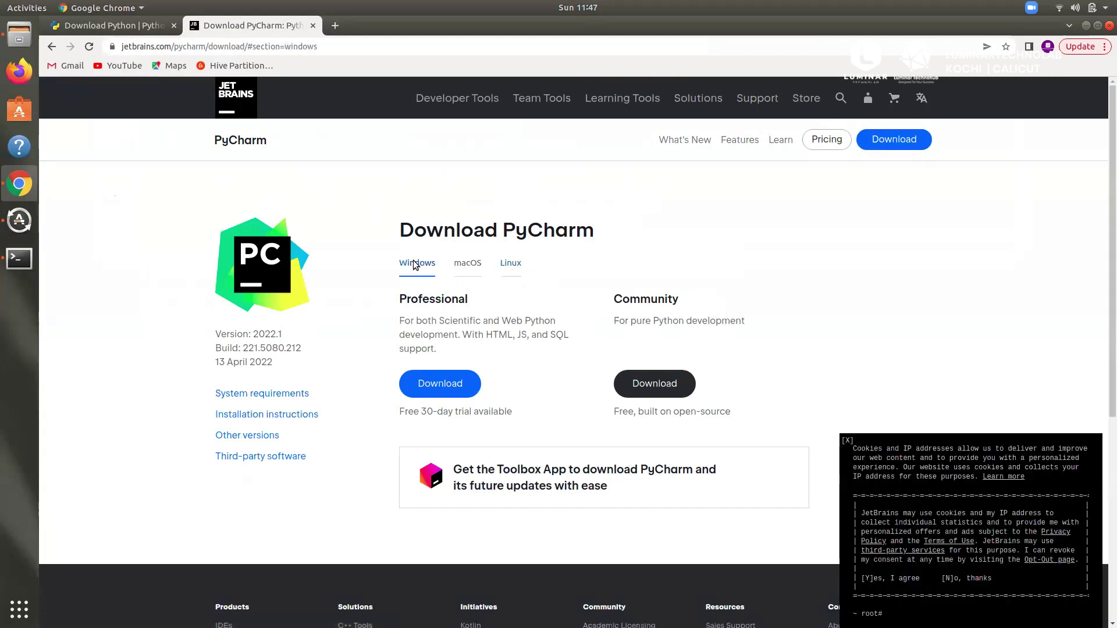
{"action": "left_click", "coordinate": [467, 269]}
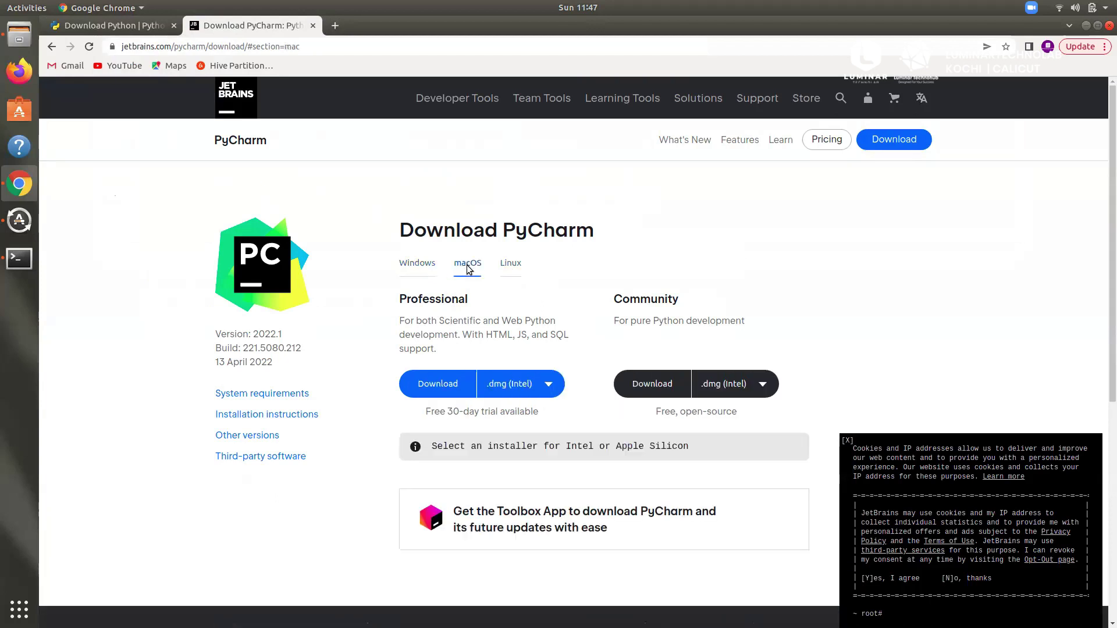
{"action": "left_click", "coordinate": [511, 268]}
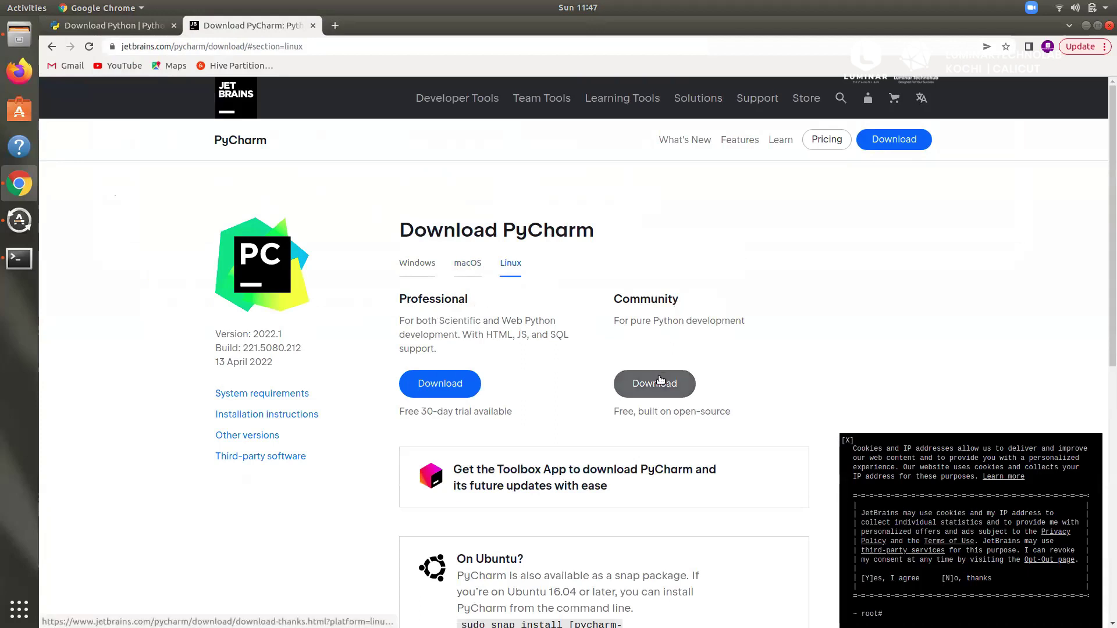
{"action": "left_click", "coordinate": [426, 268]}
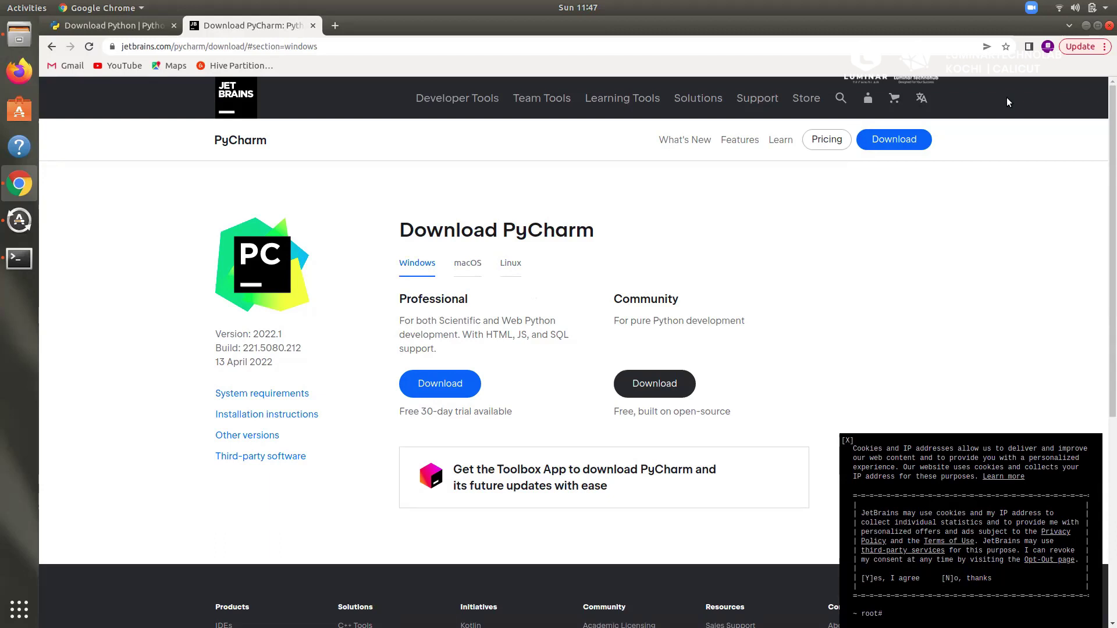
- In the terminal, suspend the python3 session and change into Downloads/pycharm/bin
{"action": "left_click", "coordinate": [1085, 26]}
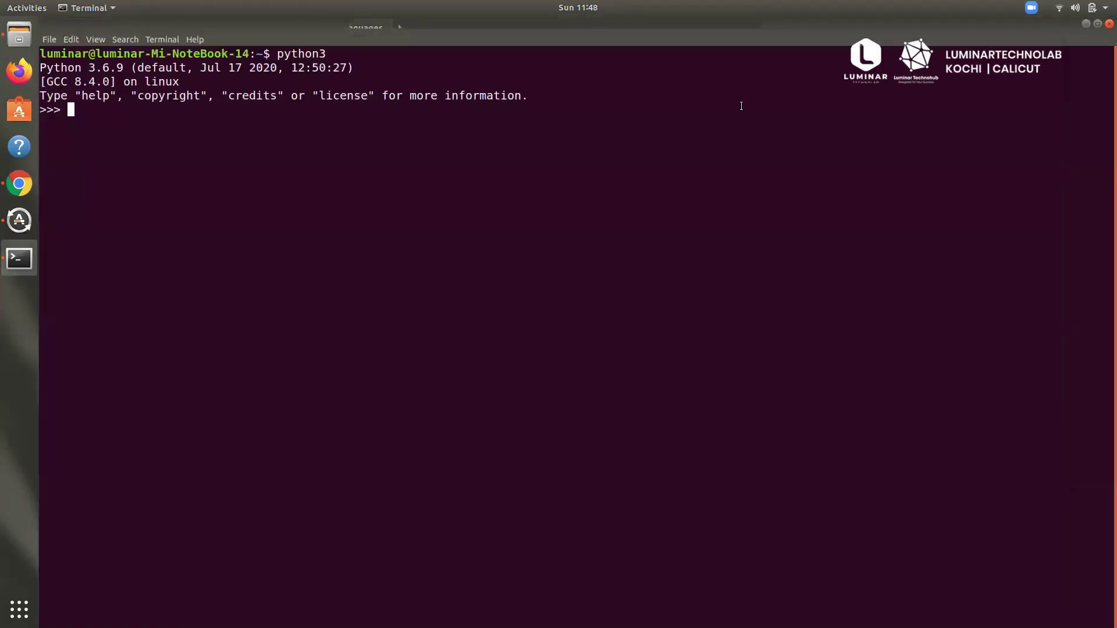
{"action": "key", "text": "ctrl+z"}
{"action": "type", "text": "cd "}
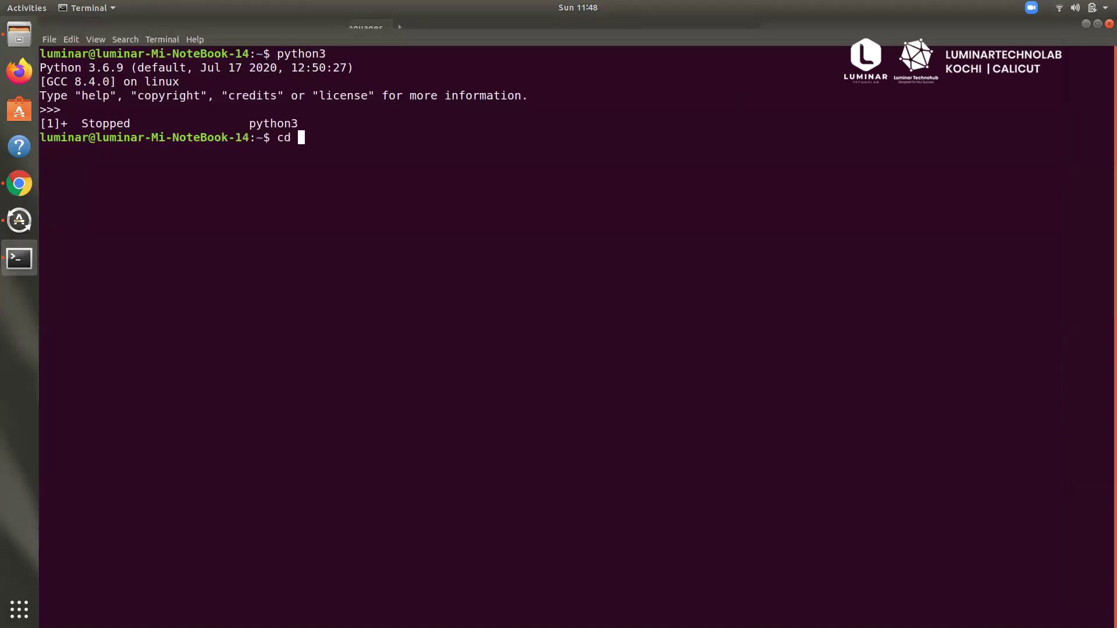
{"action": "type", "text": "Downloads"}
{"action": "key", "text": "Return"}
{"action": "type", "text": "cd pyc"}
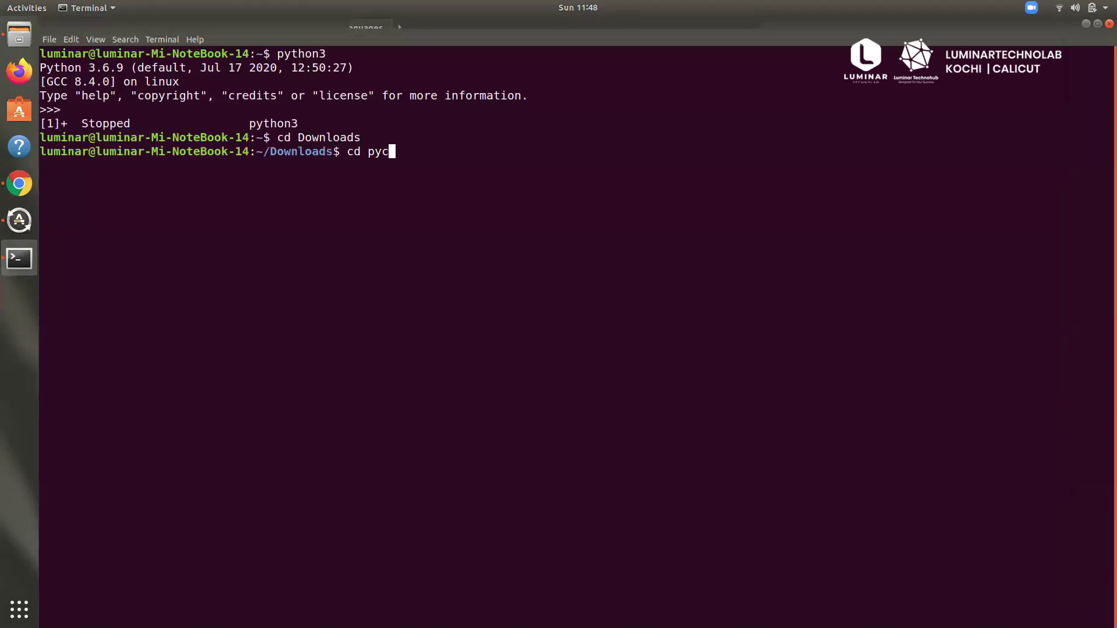
{"action": "type", "text": "harm"}
{"action": "key", "text": "Return"}
{"action": "type", "text": "cd bin"}
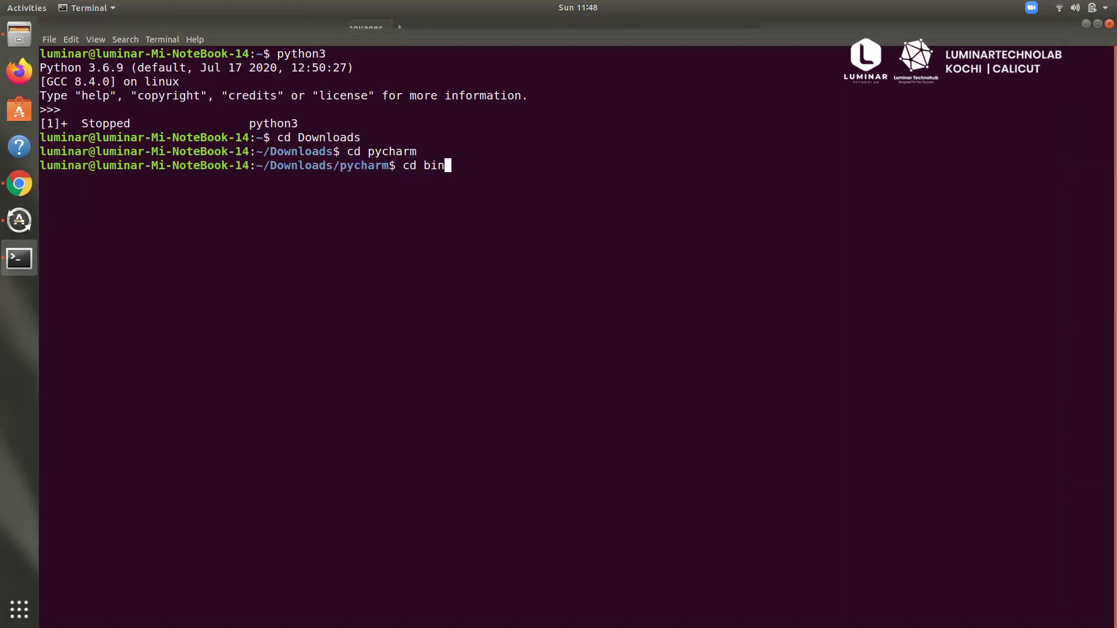
{"action": "key", "text": "Return"}
- Launch PyCharm with sudo ./pycharm.sh and enter the sudo password
{"action": "type", "text": "s"}
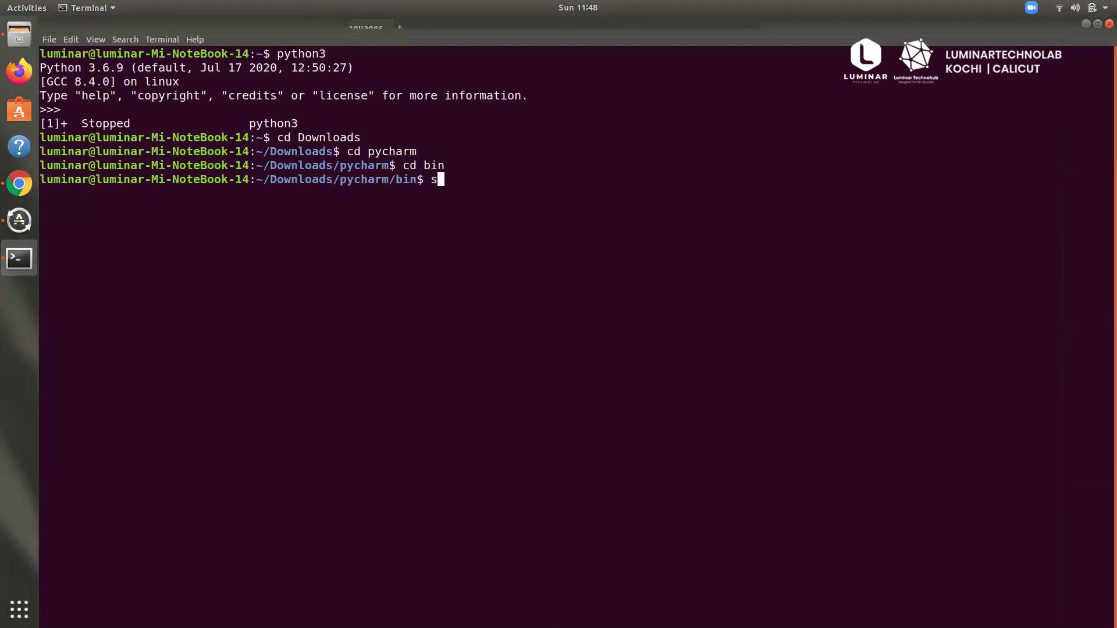
{"action": "type", "text": "udo ./pycharm.sh"}
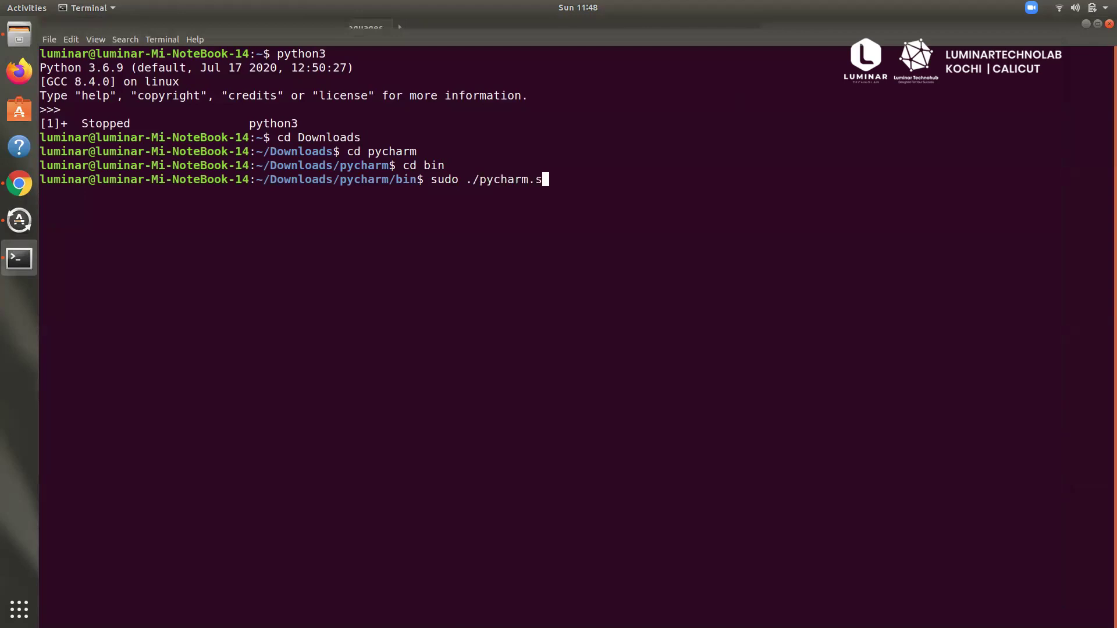
{"action": "key", "text": "Return"}
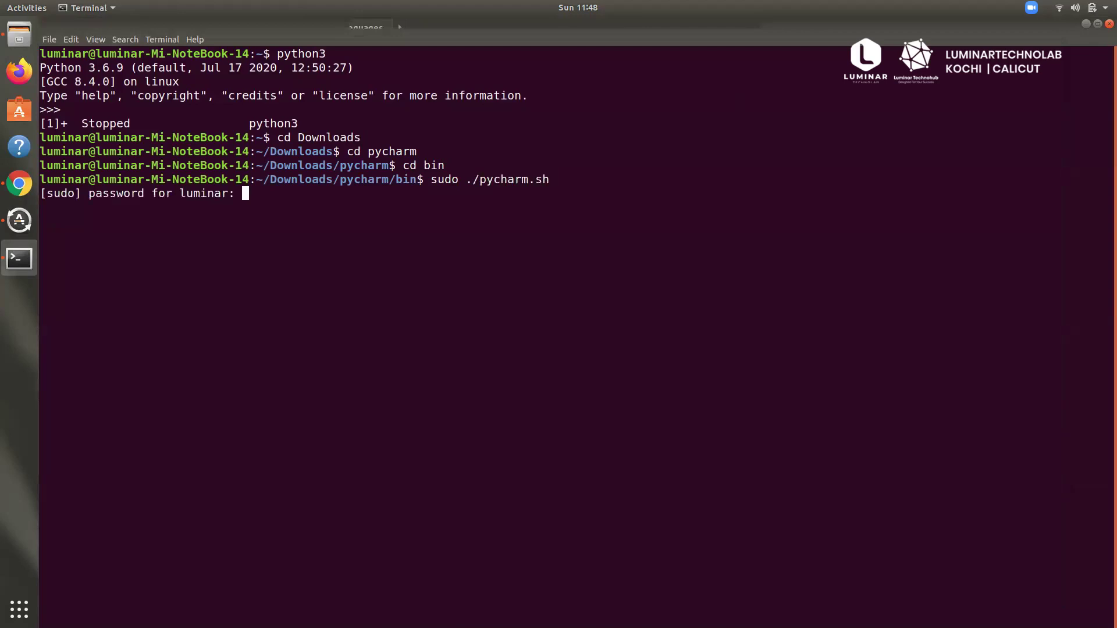
{"action": "key", "text": "Return"}
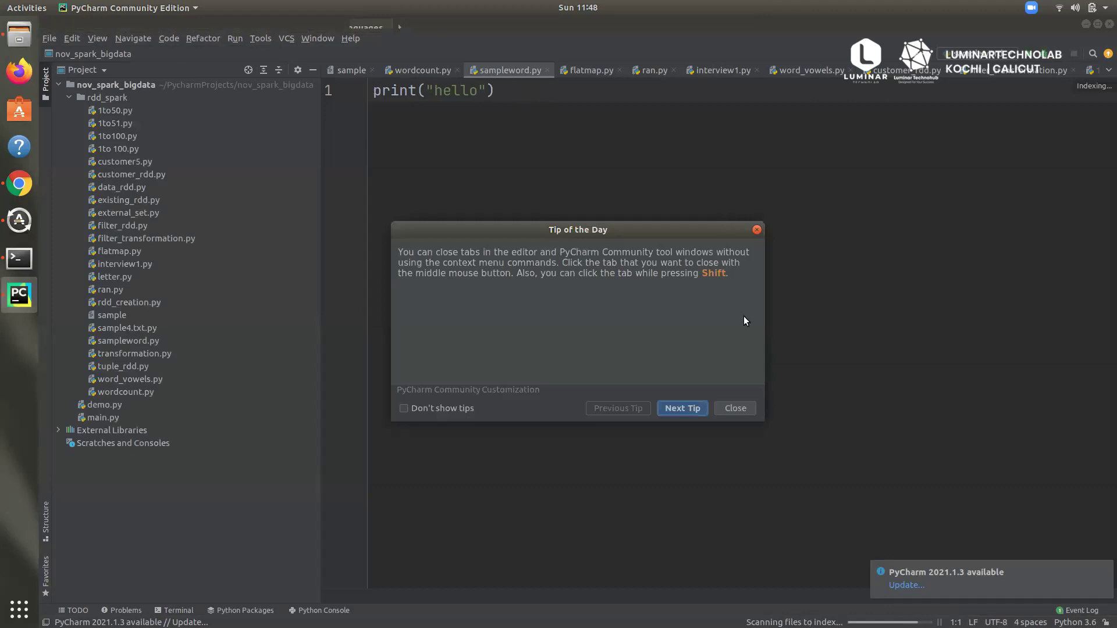
- Dismiss the Tip of the Day and update notice, then retype the line as print("hello")
{"action": "left_click", "coordinate": [732, 407]}
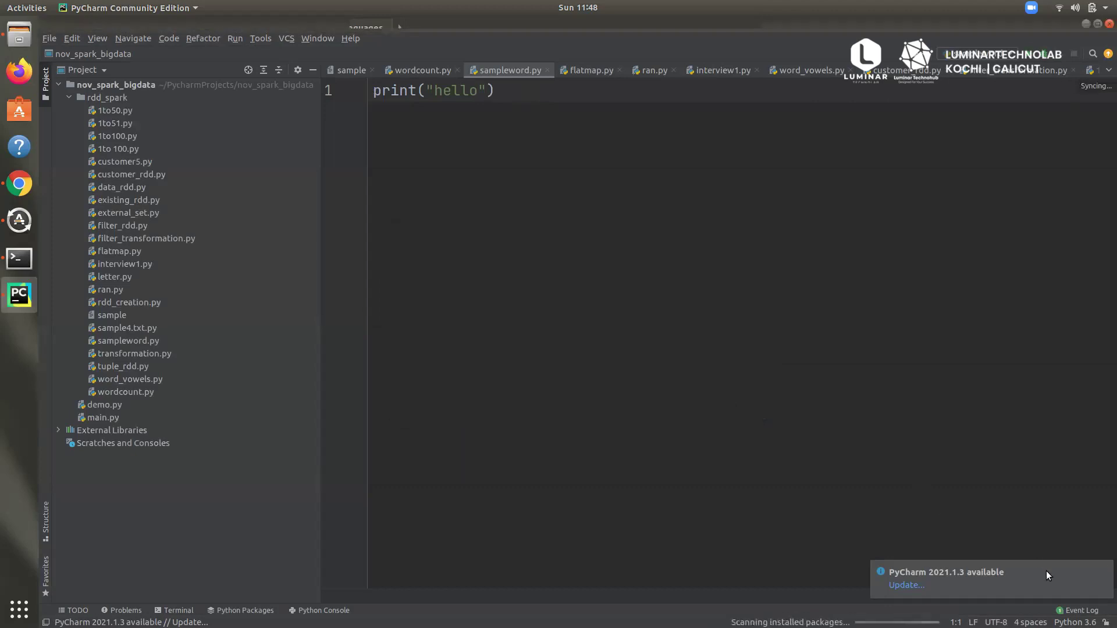
{"action": "left_click", "coordinate": [1106, 570]}
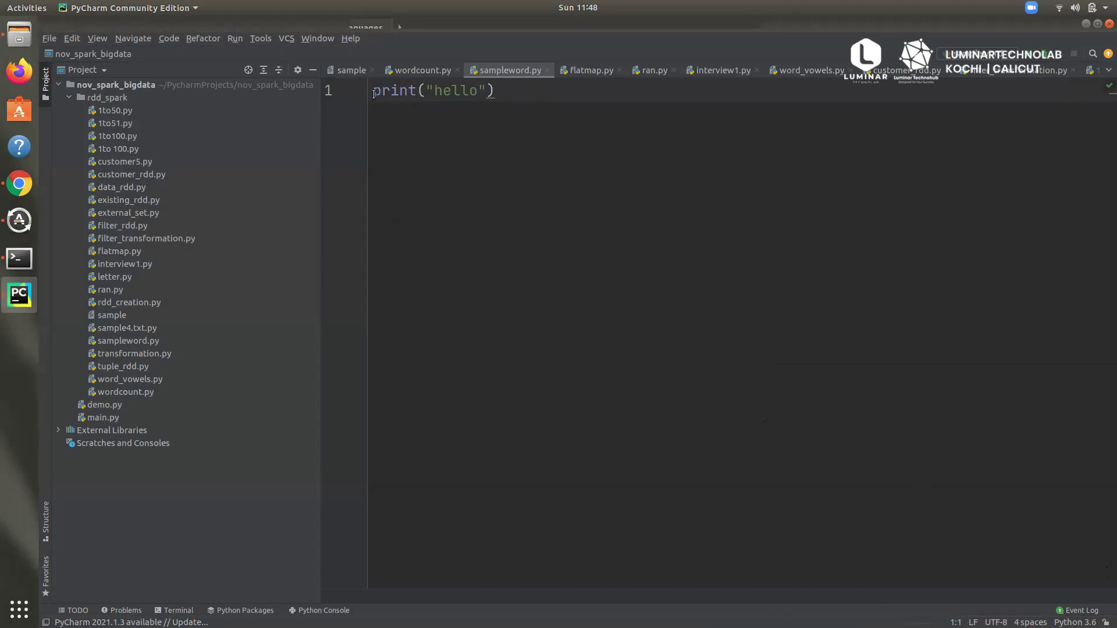
{"action": "left_click_drag", "start_coordinate": [374, 93], "coordinate": [565, 198]}
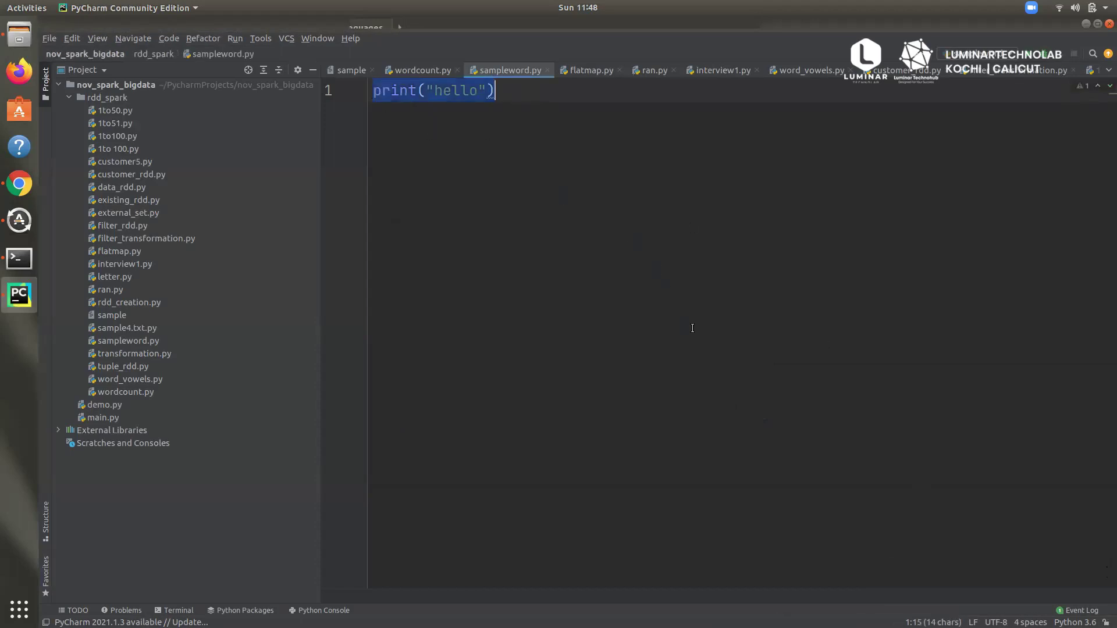
{"action": "left_click", "coordinate": [538, 93]}
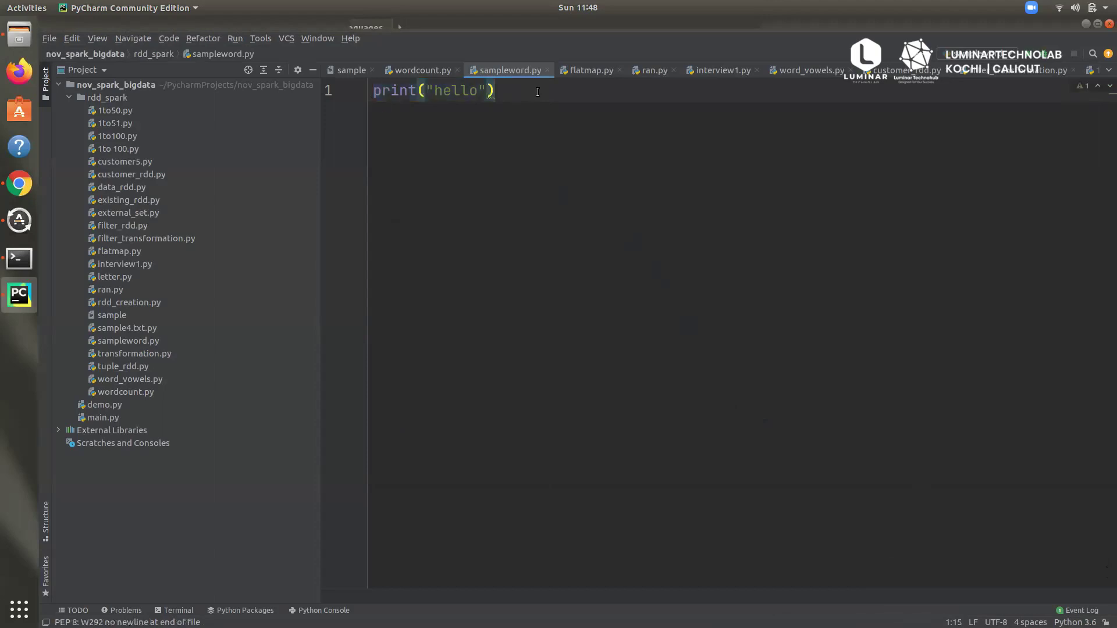
{"action": "key", "text": "BackSpace"}
{"action": "key", "text": "BackSpace"}
{"action": "key", "text": "BackSpace"}
{"action": "key", "text": "BackSpace"}
{"action": "key", "text": "BackSpace"}
{"action": "key", "text": "BackSpace"}
{"action": "key", "text": "BackSpace"}
{"action": "key", "text": "BackSpace"}
{"action": "key", "text": "BackSpace"}
{"action": "key", "text": "BackSpace"}
{"action": "key", "text": "BackSpace"}
{"action": "key", "text": "BackSpace"}
{"action": "key", "text": "BackSpace"}
{"action": "key", "text": "BackSpace"}
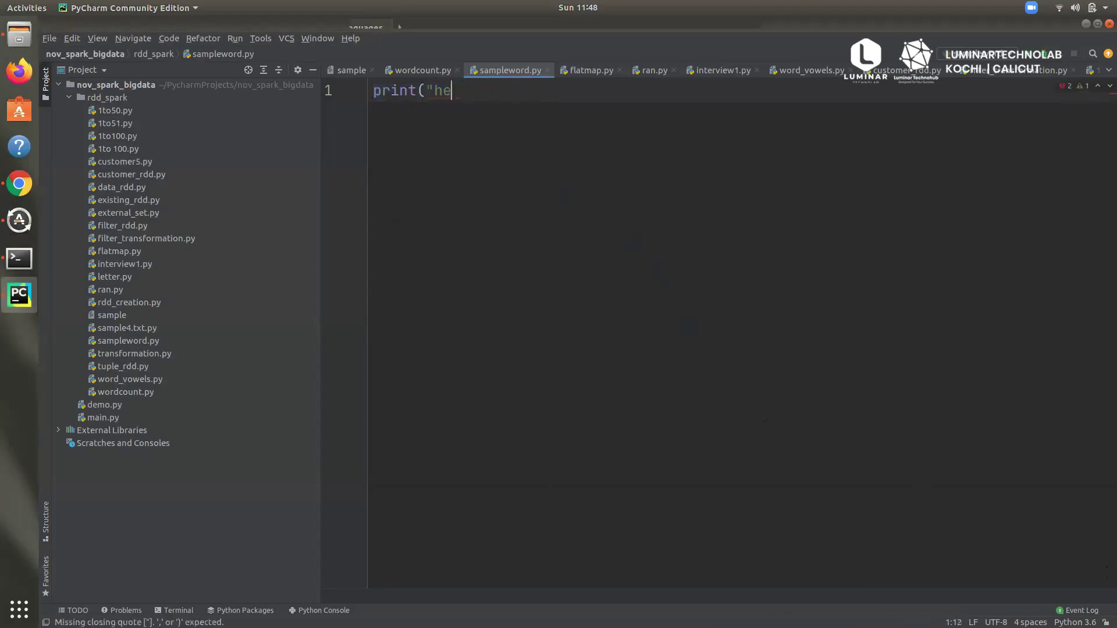
{"action": "type", "text": "print("}
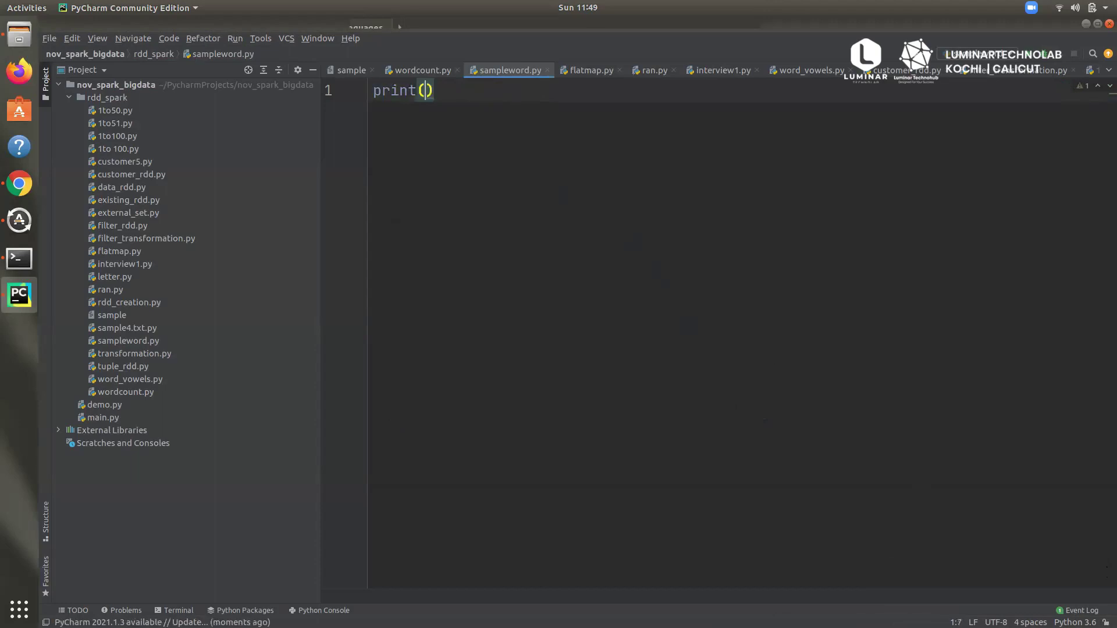
{"action": "type", "text": "\""}
{"action": "type", "text": "hello"}
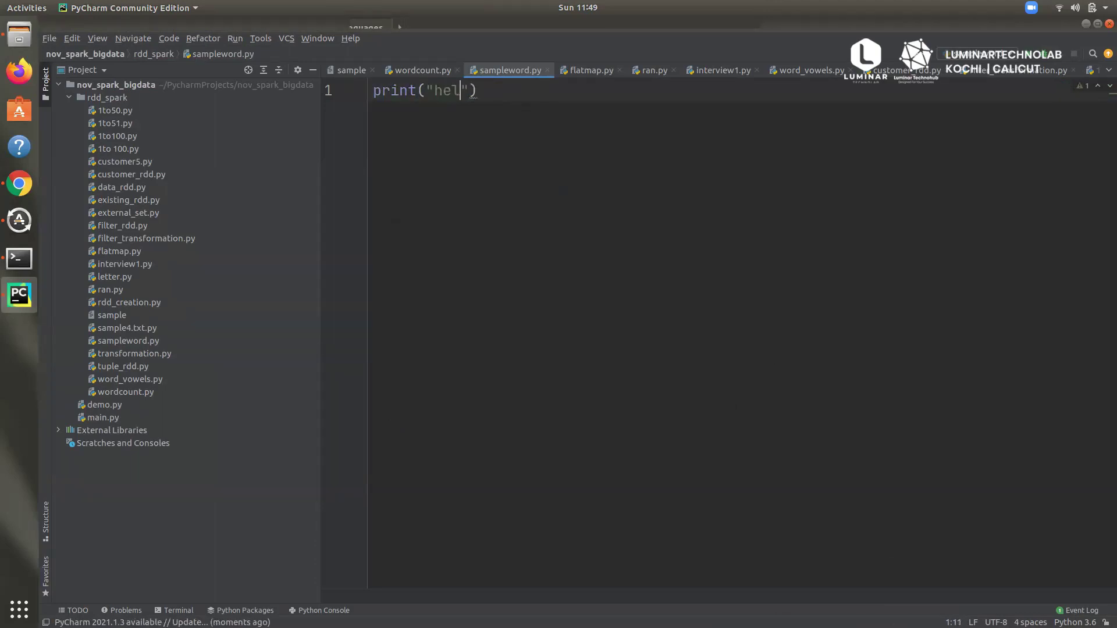
{"action": "type", "text": "\")"}
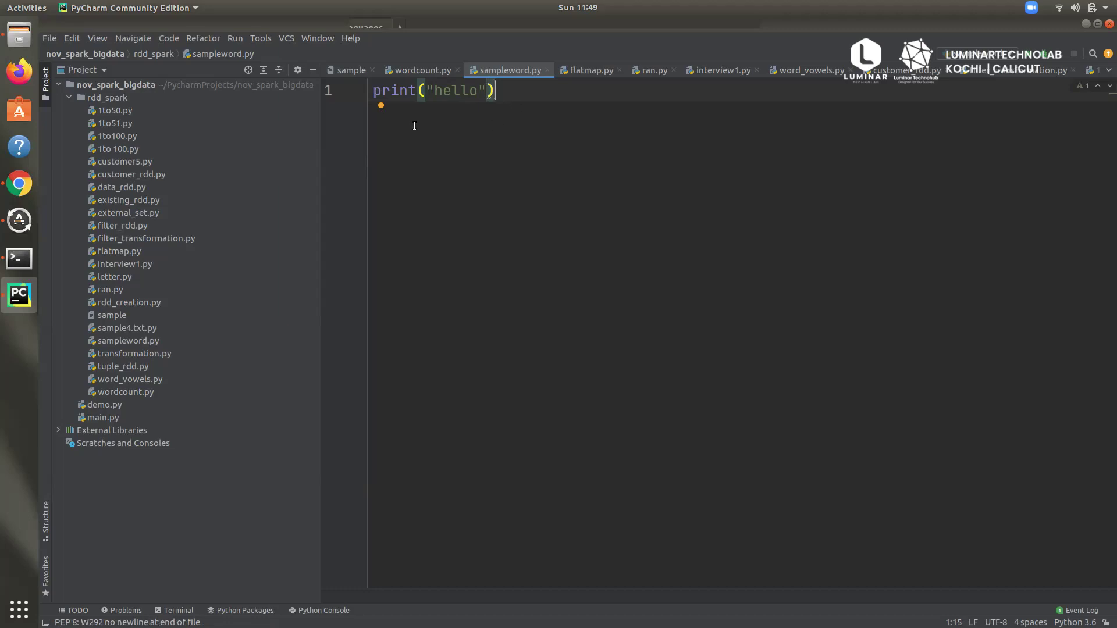
- Run sampleword from the editor's context menu and select its console output
{"action": "right_click", "coordinate": [585, 158]}
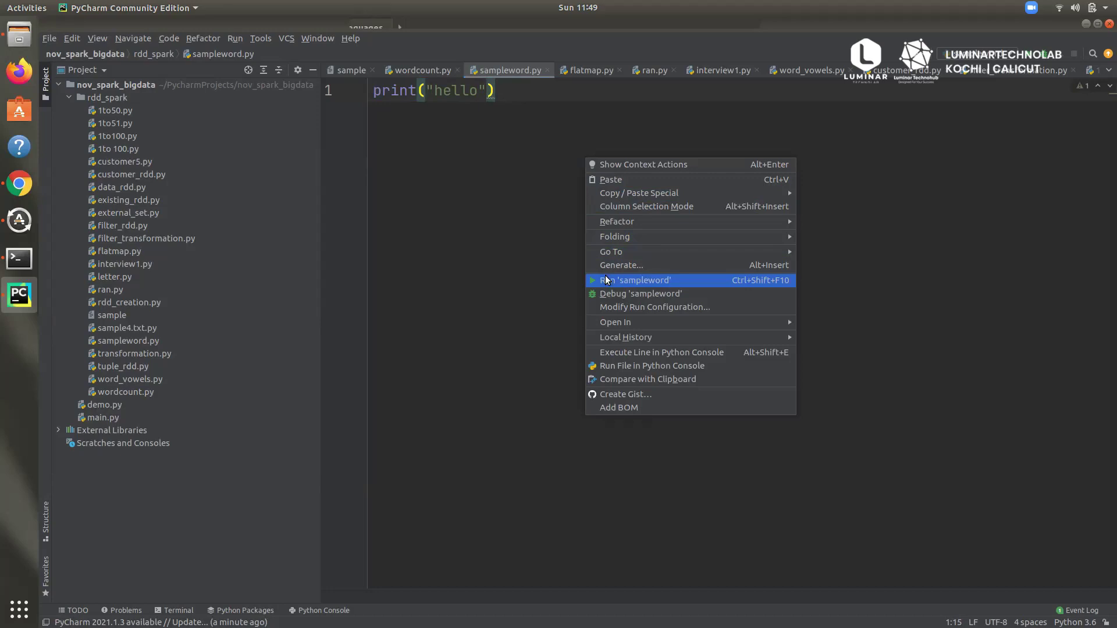
{"action": "left_click", "coordinate": [536, 225]}
{"action": "right_click", "coordinate": [537, 225]}
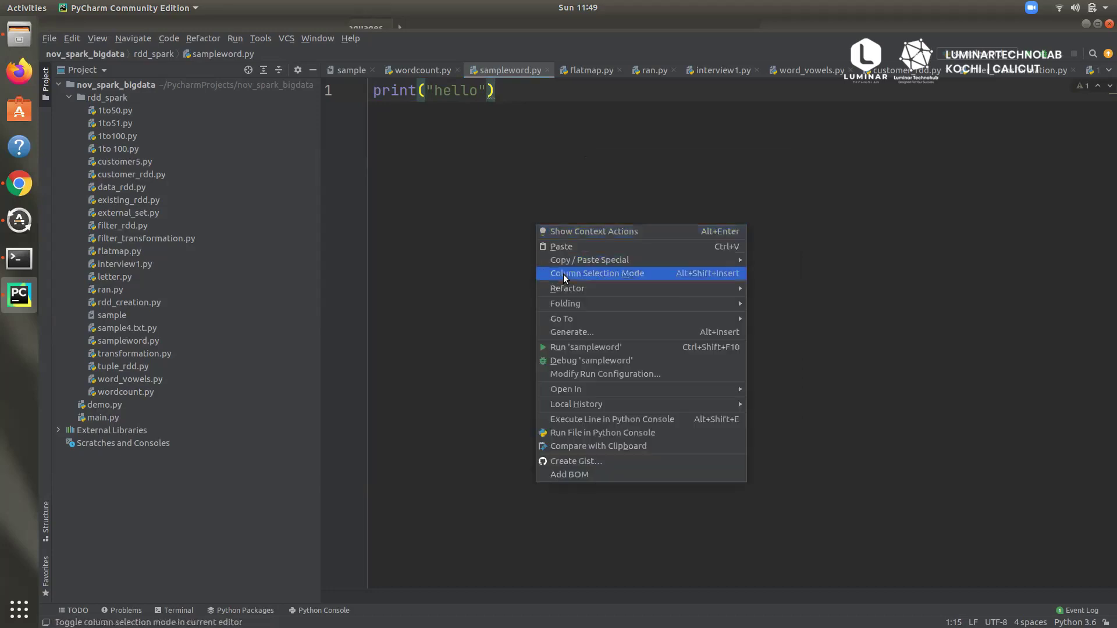
{"action": "left_click", "coordinate": [574, 348]}
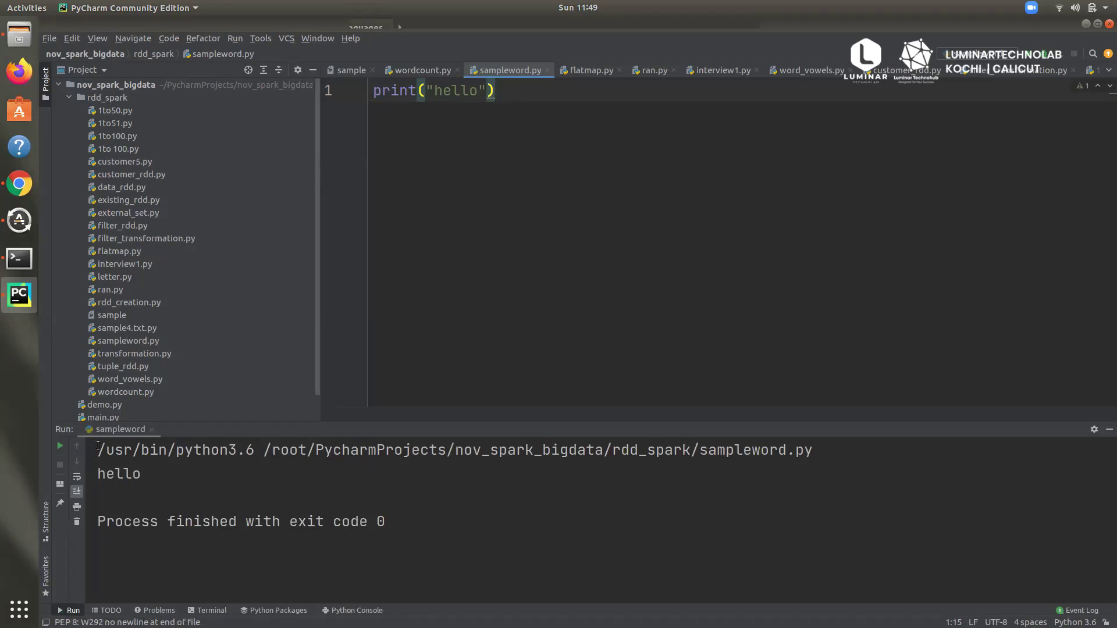
{"action": "left_click_drag", "start_coordinate": [98, 446], "coordinate": [331, 537]}
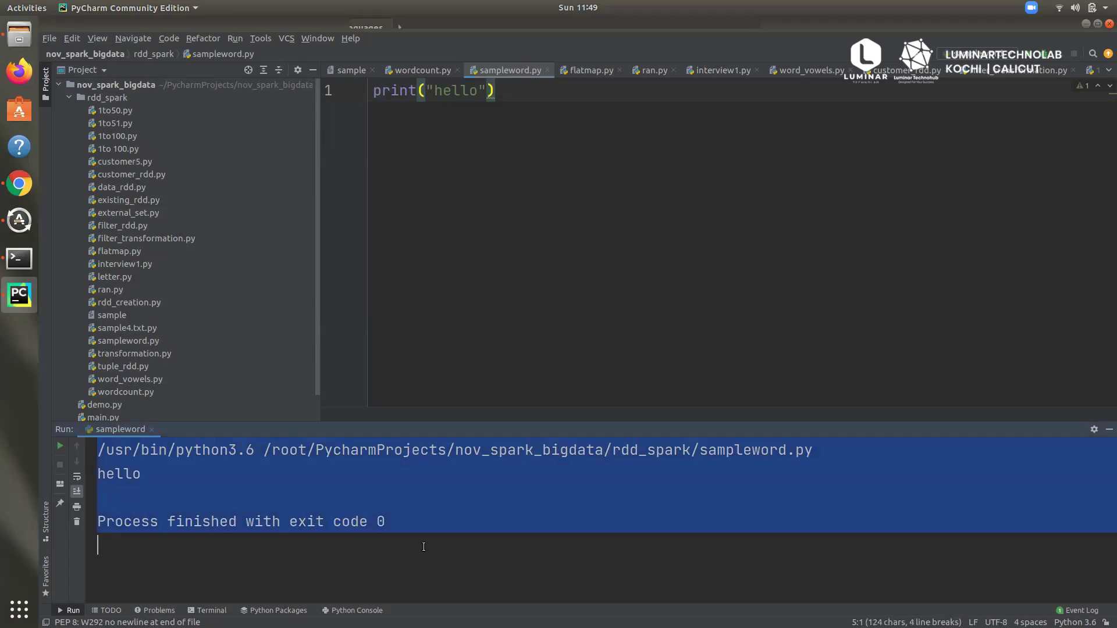
- Re-run sampleword and select the command line and hello output in the Run panel
{"action": "left_click", "coordinate": [521, 261]}
{"action": "right_click", "coordinate": [565, 173]}
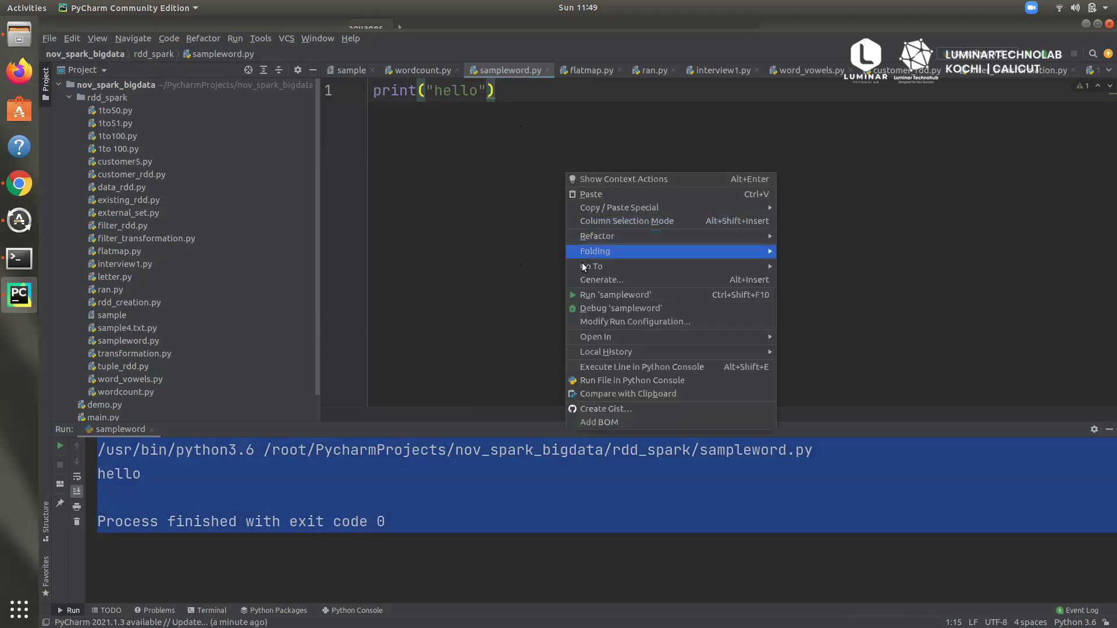
{"action": "left_click", "coordinate": [583, 296]}
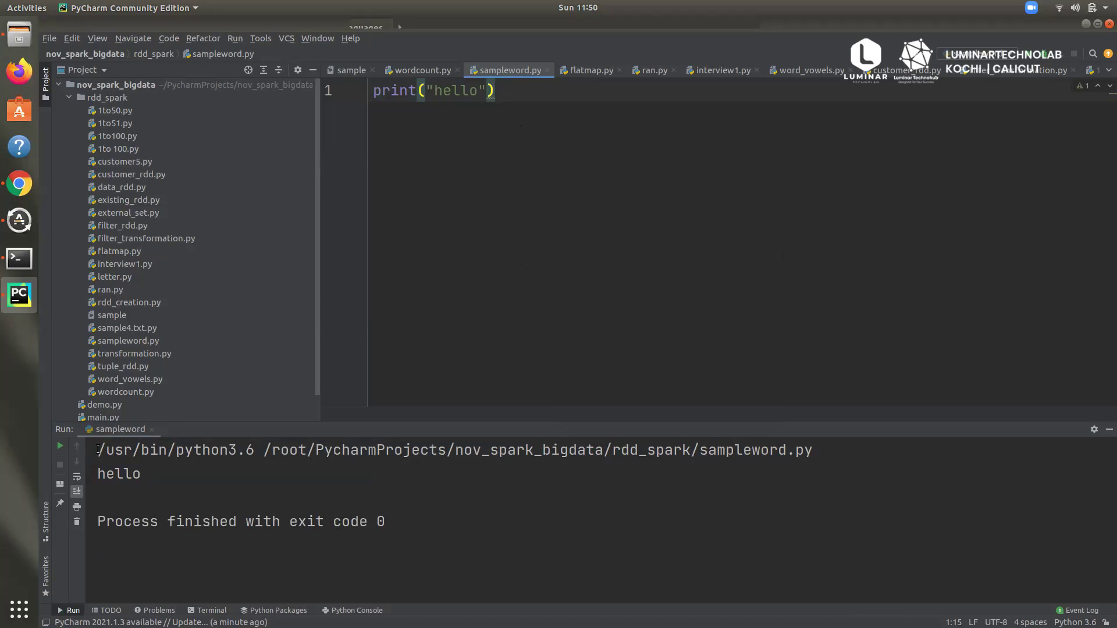
{"action": "left_click_drag", "start_coordinate": [98, 450], "coordinate": [442, 569]}
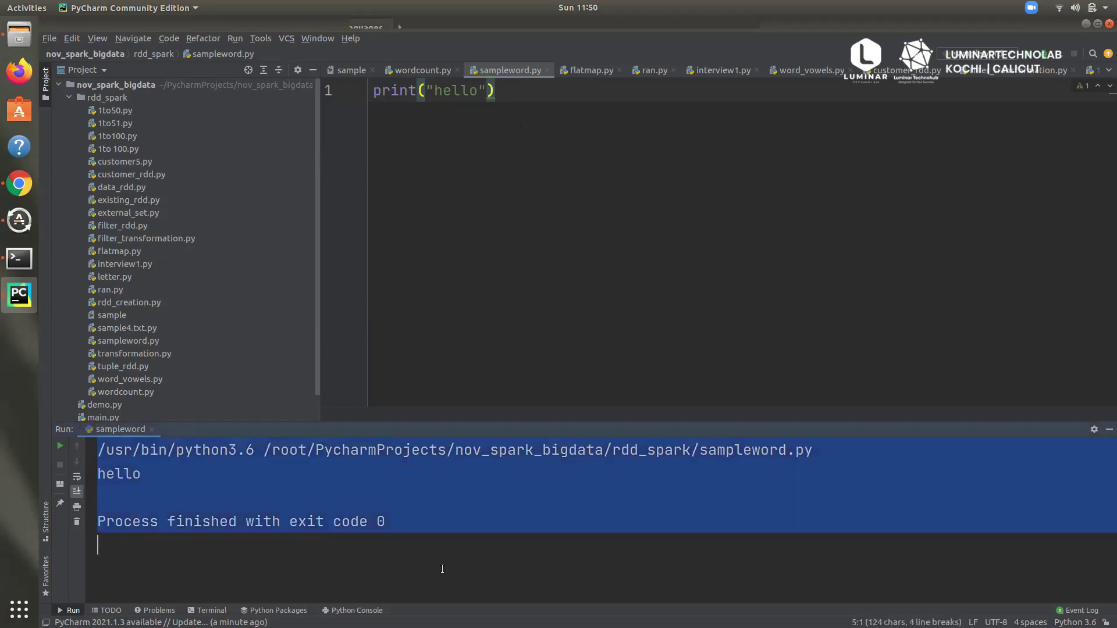